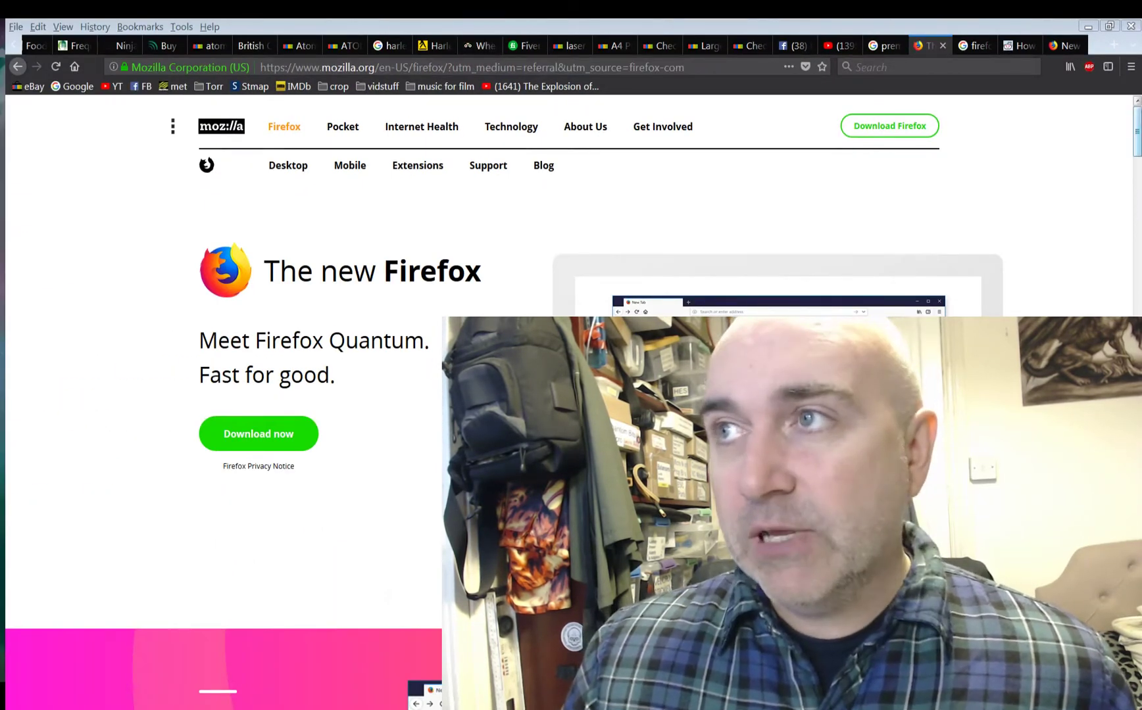
Step: Open the Customize toolbar page from the main menu, after one brief open-and-close
left_click(1131, 67)
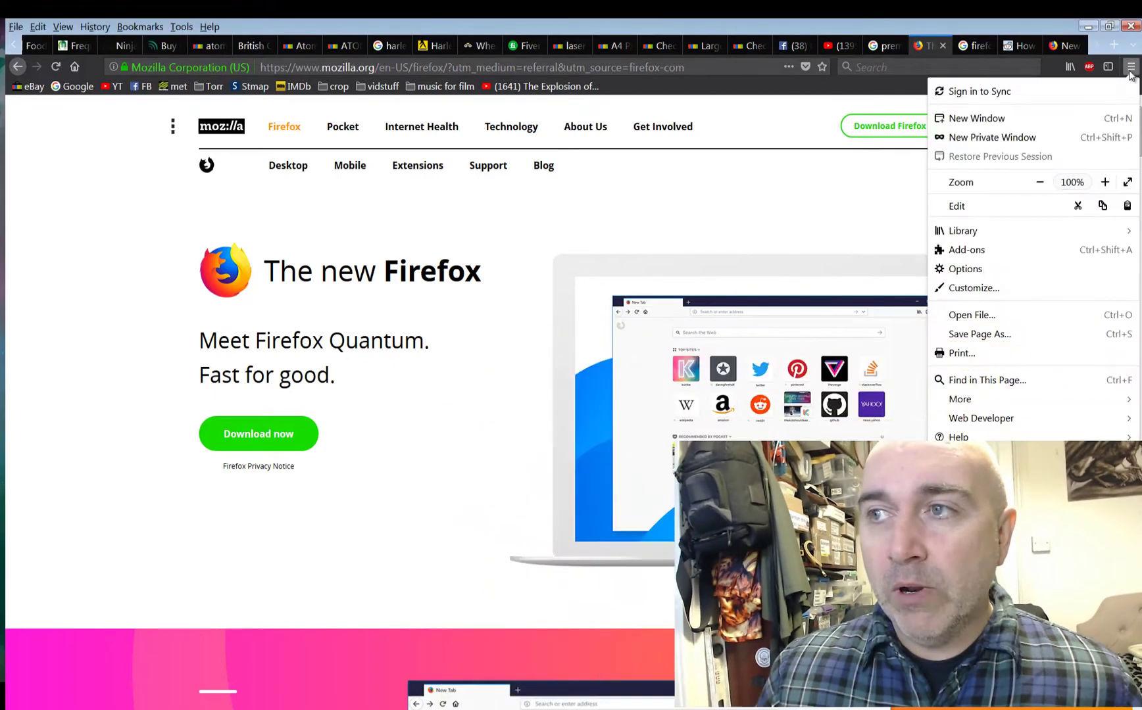
left_click(965, 289)
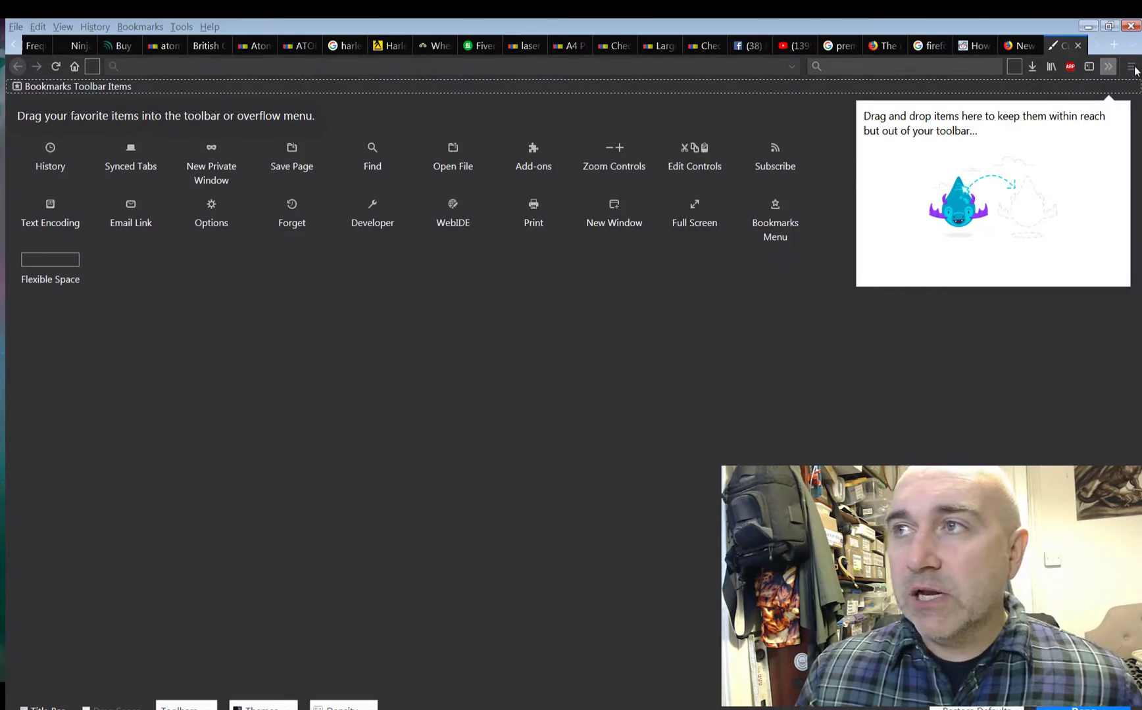
left_click(1077, 46)
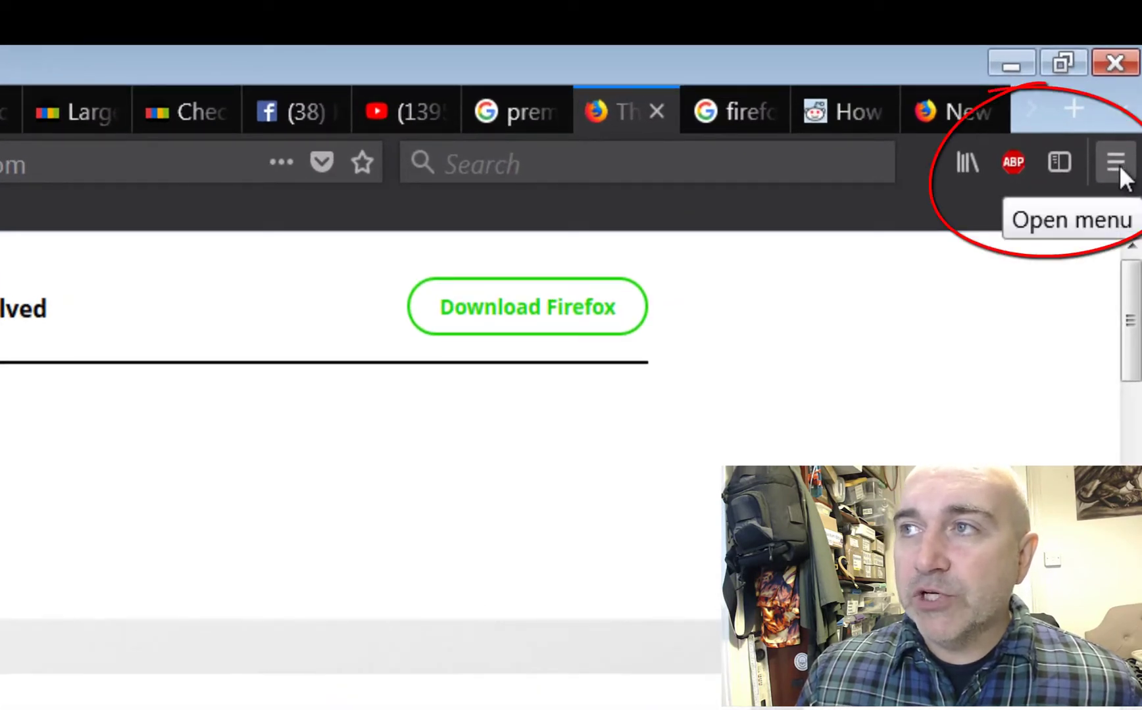
left_click(1117, 163)
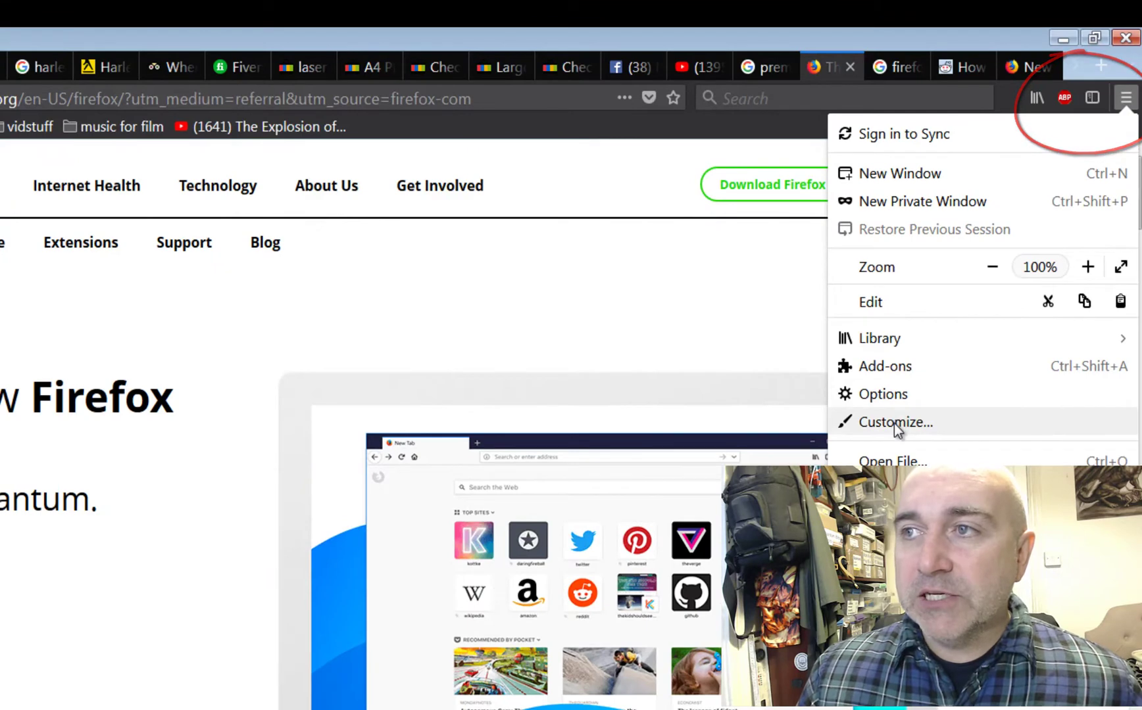
left_click(895, 423)
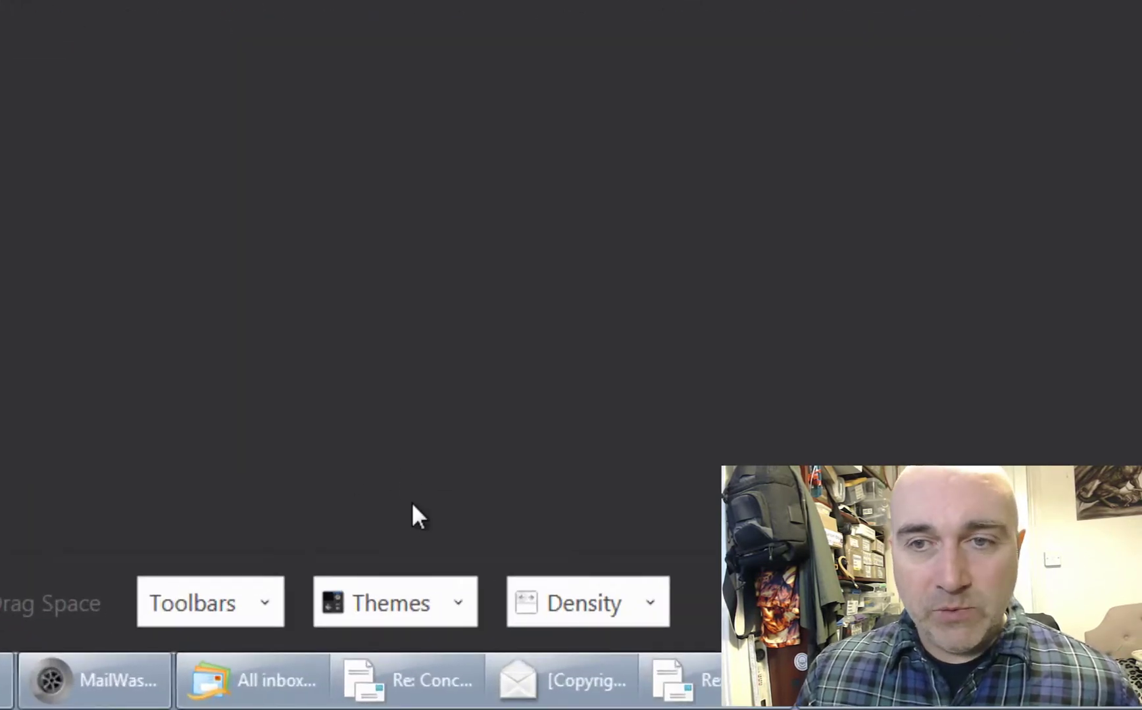
Step: Pick Light from the Themes dropdown, then look over the Density choices
left_click(430, 604)
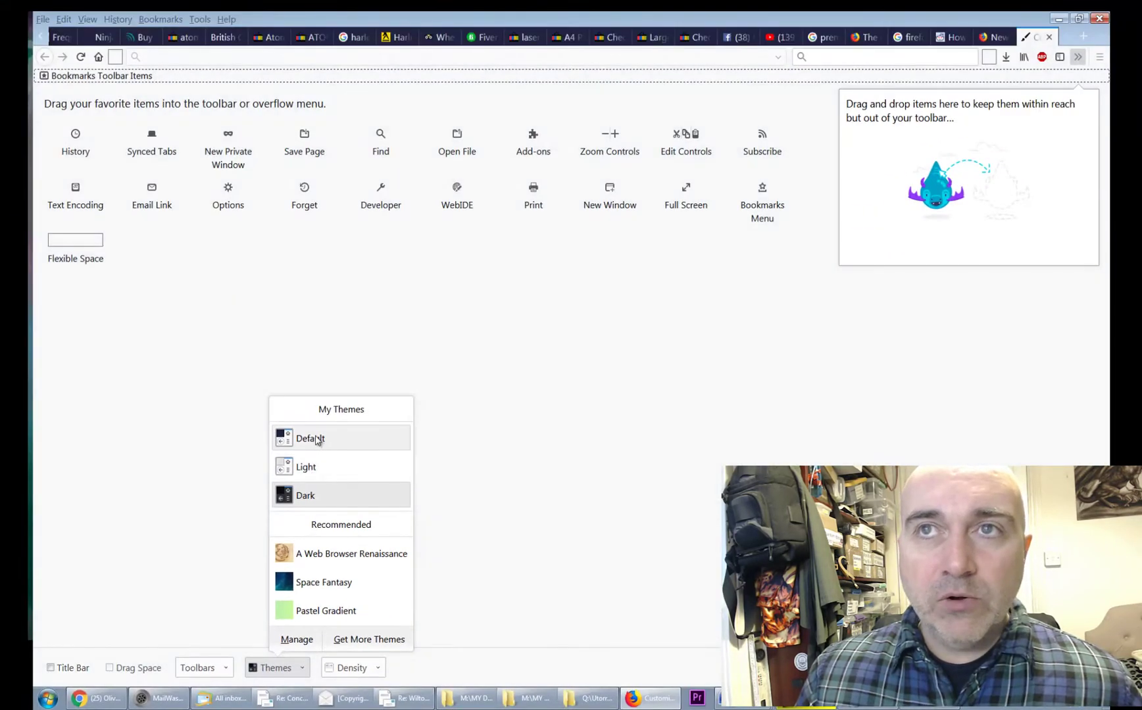
left_click(309, 473)
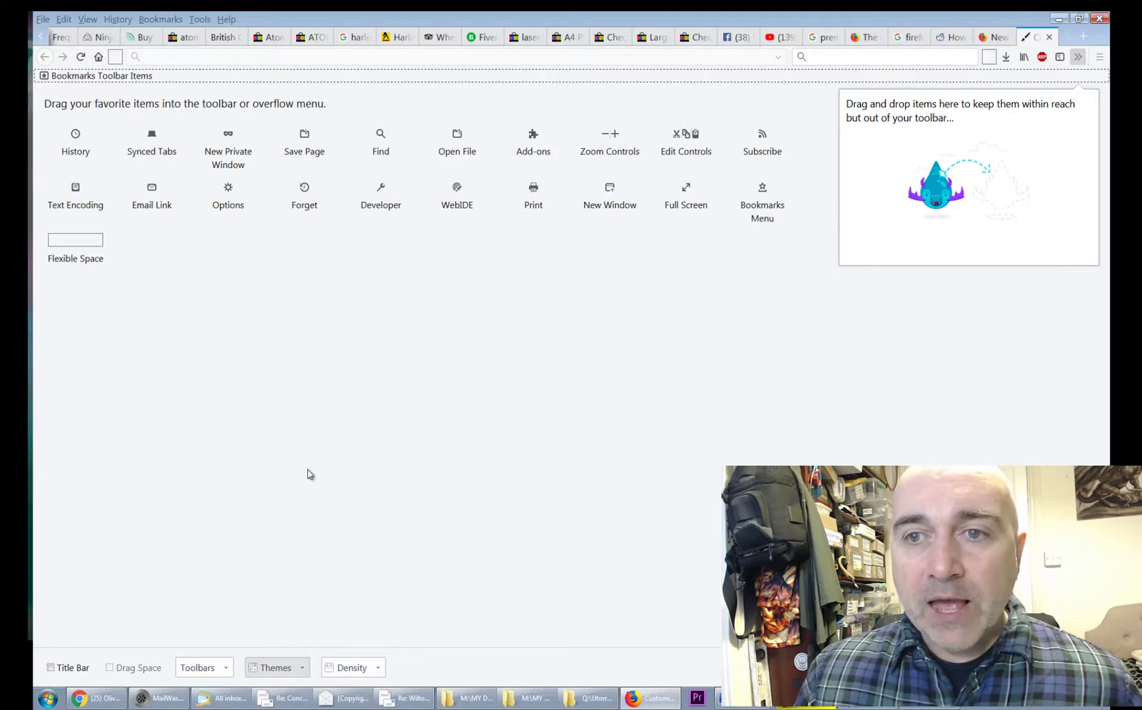
left_click(353, 668)
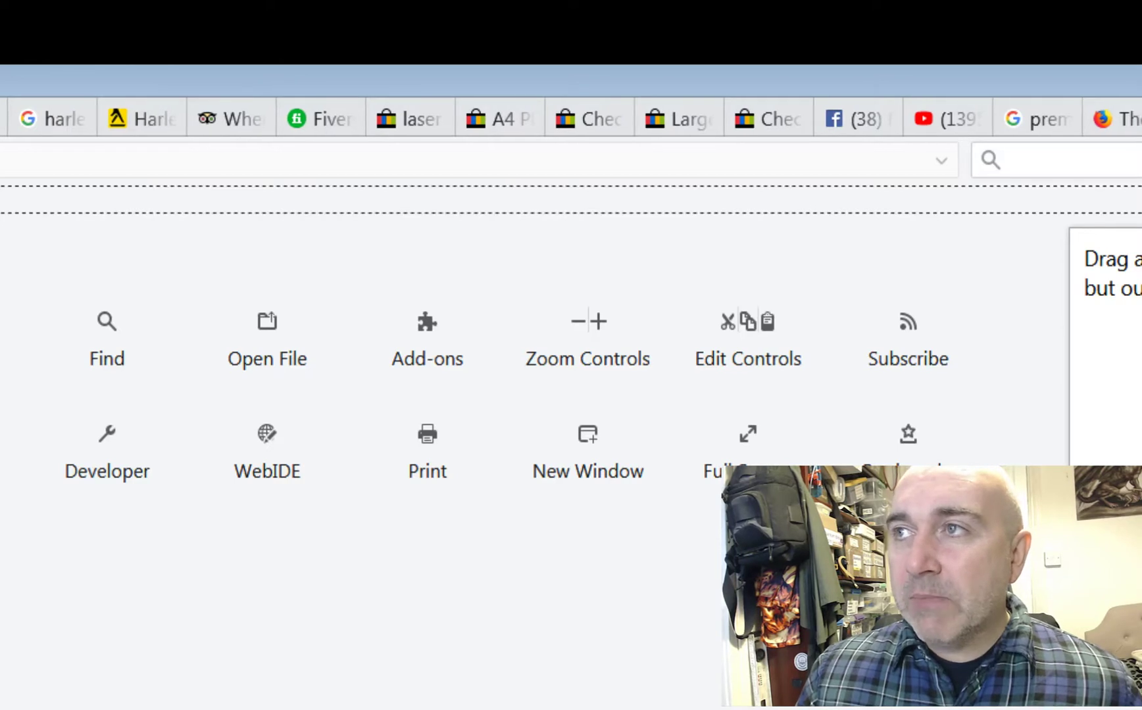
Step: Exit Customize mode back to the mozilla.org page and scroll through the tab strip
key("Escape")
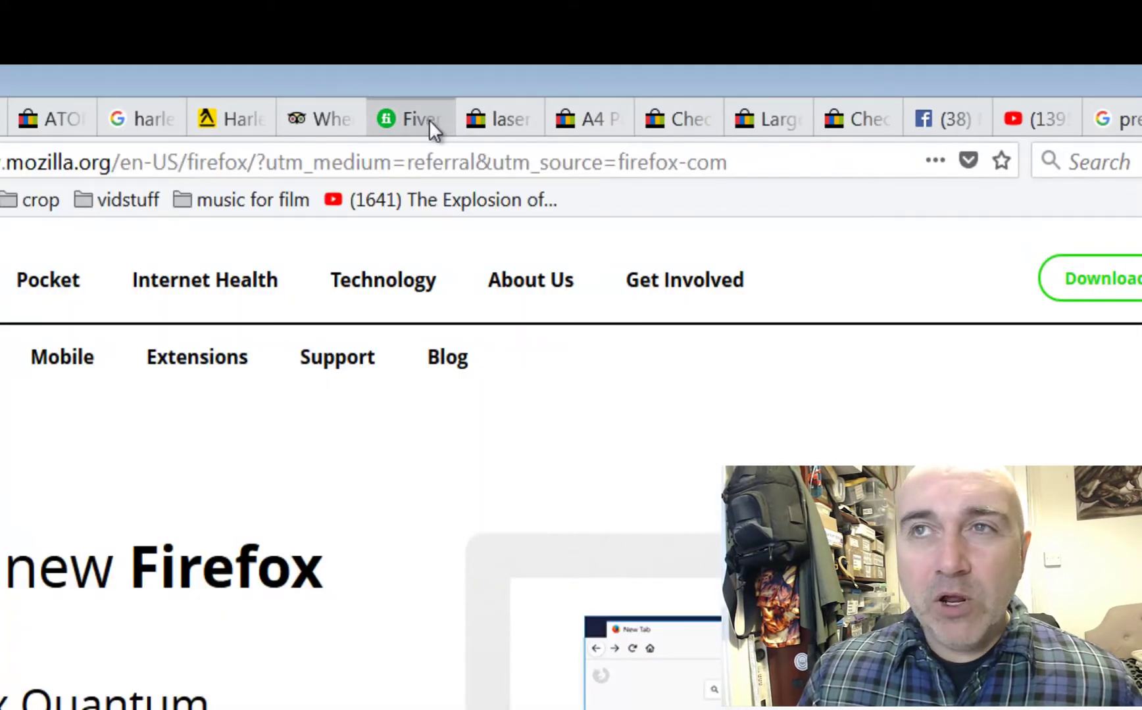
scroll(429, 120, "up", 5)
scroll(429, 119, "up", 4)
scroll(429, 119, "down", 11)
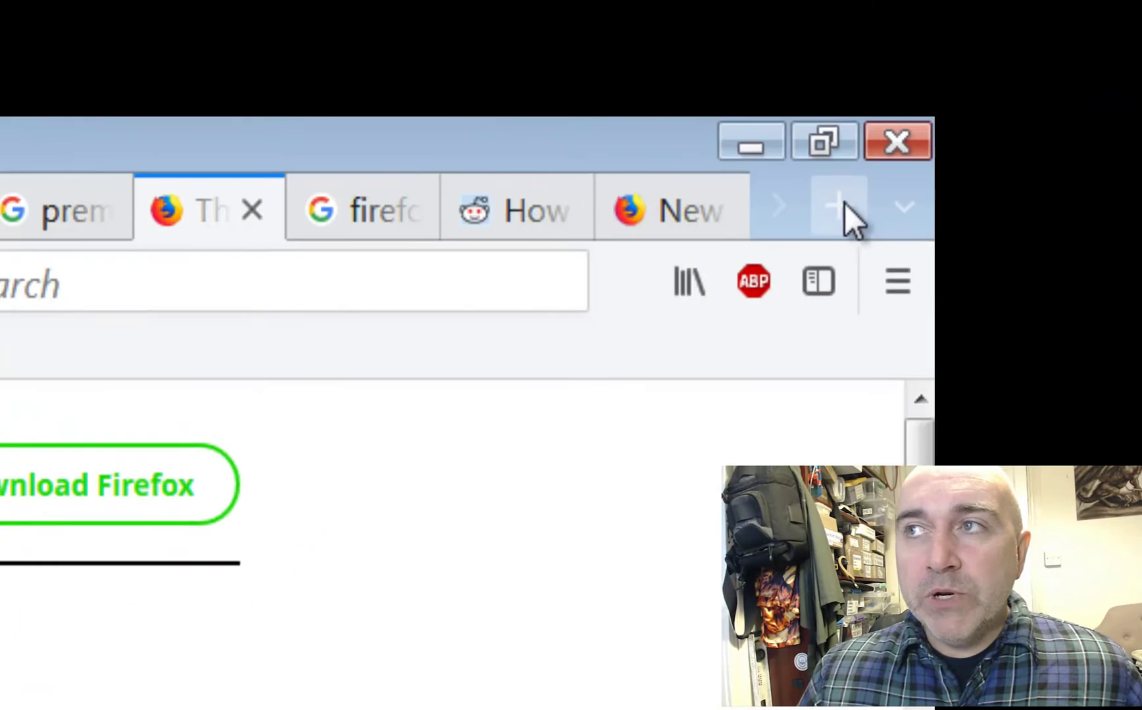
Step: Load about:config in a new tab
left_click(1076, 70)
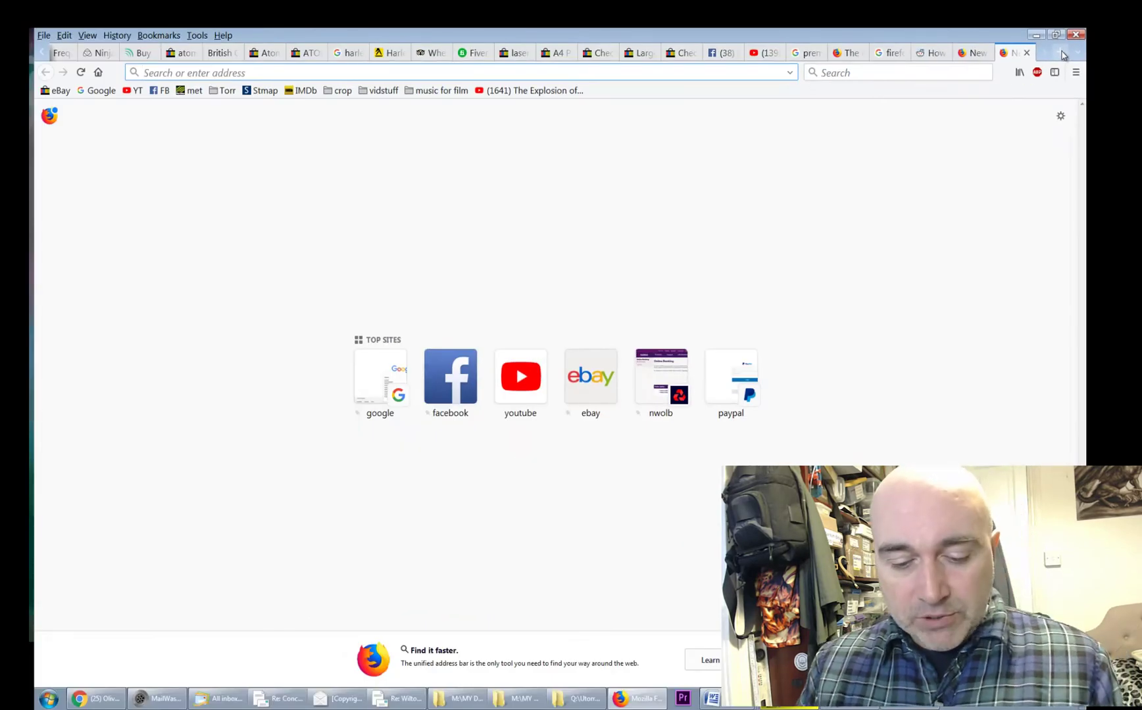
type("about")
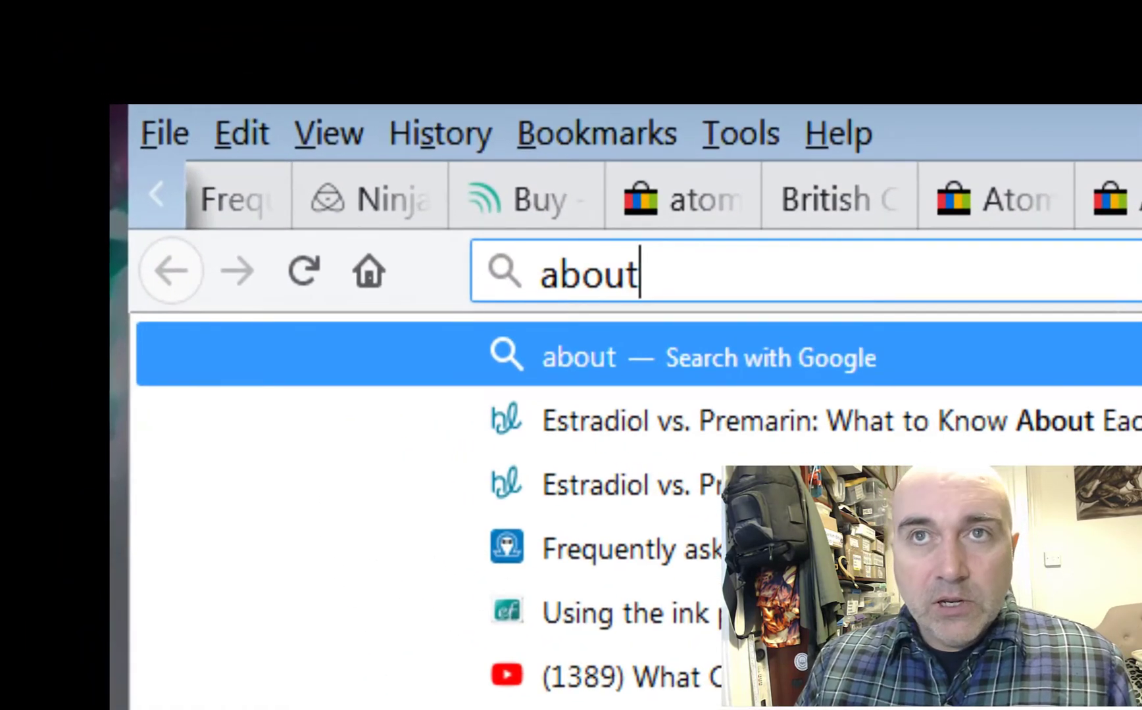
type(":")
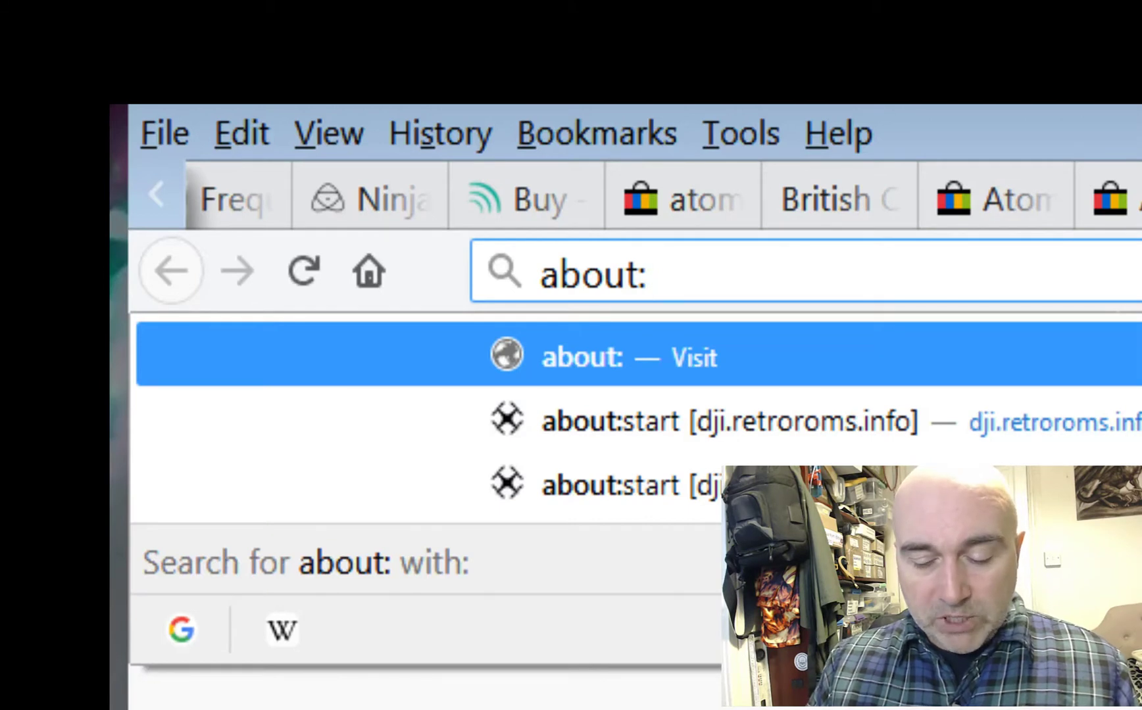
type("config")
key("Return")
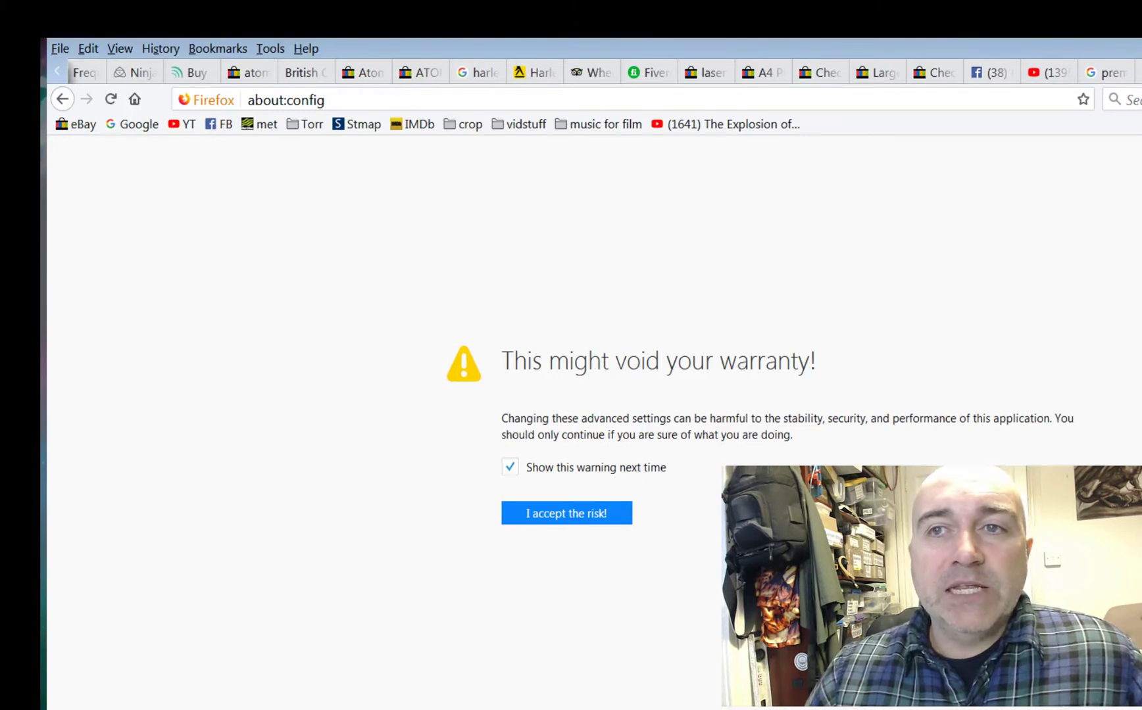
Step: Accept the about:config warning, then copy browser.tabs.tabMinWidth from the reddit thread
left_click(617, 520)
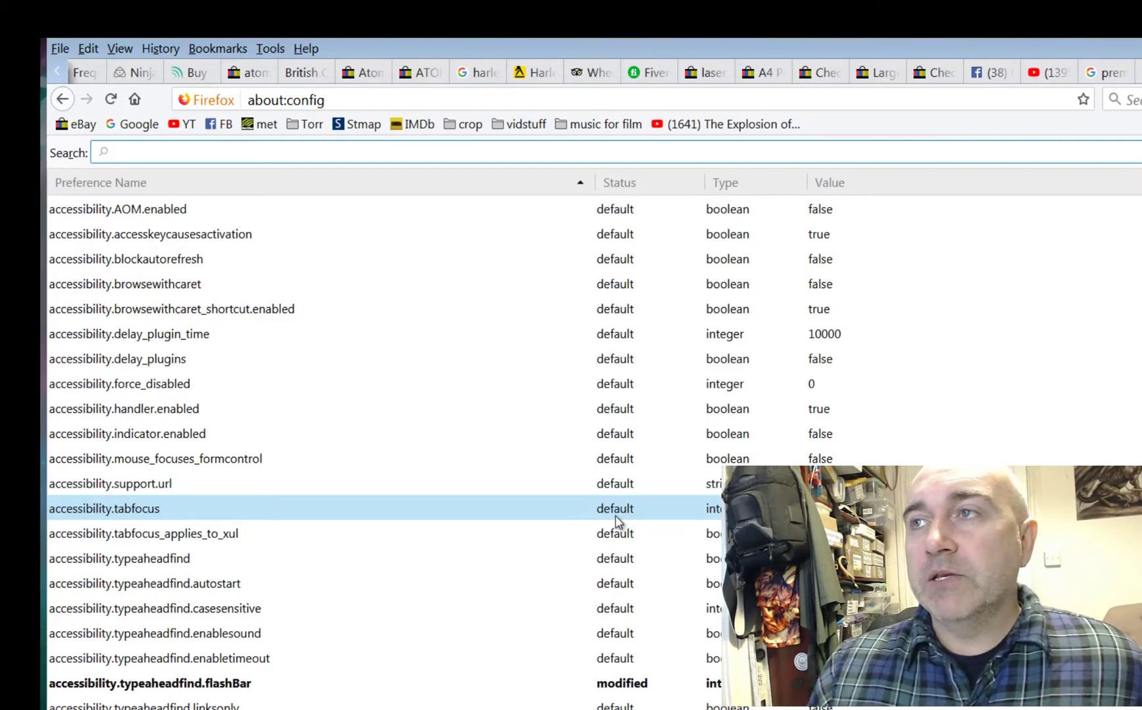
key("alt+Left")
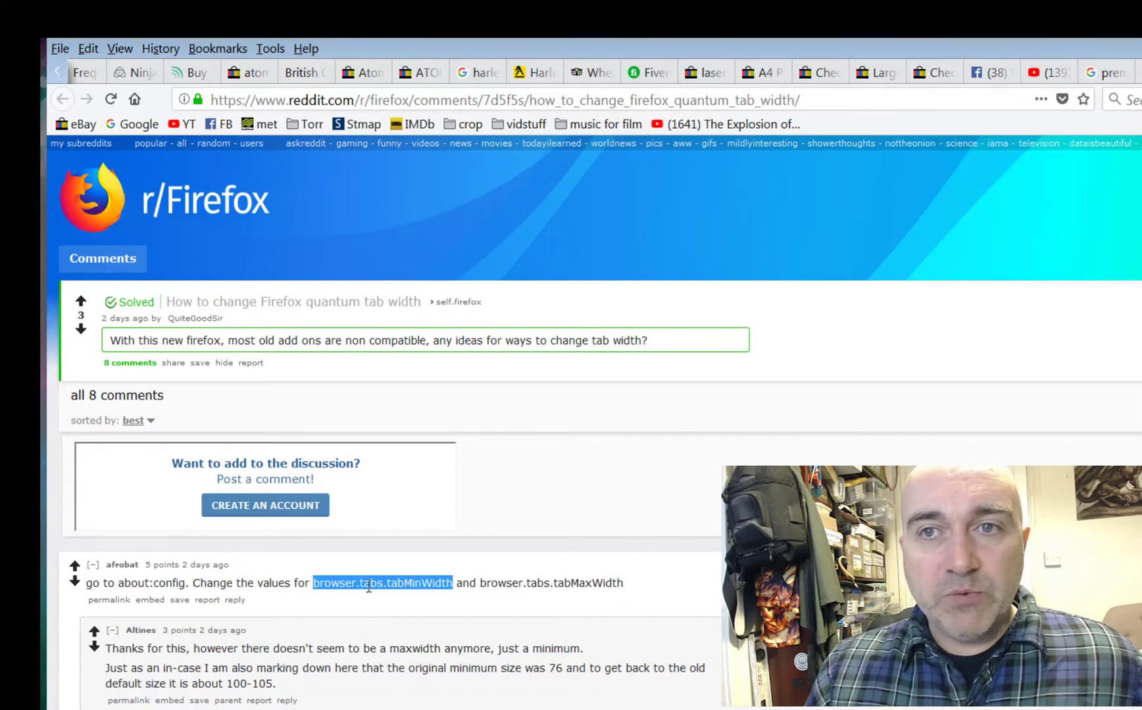
right_click(369, 588)
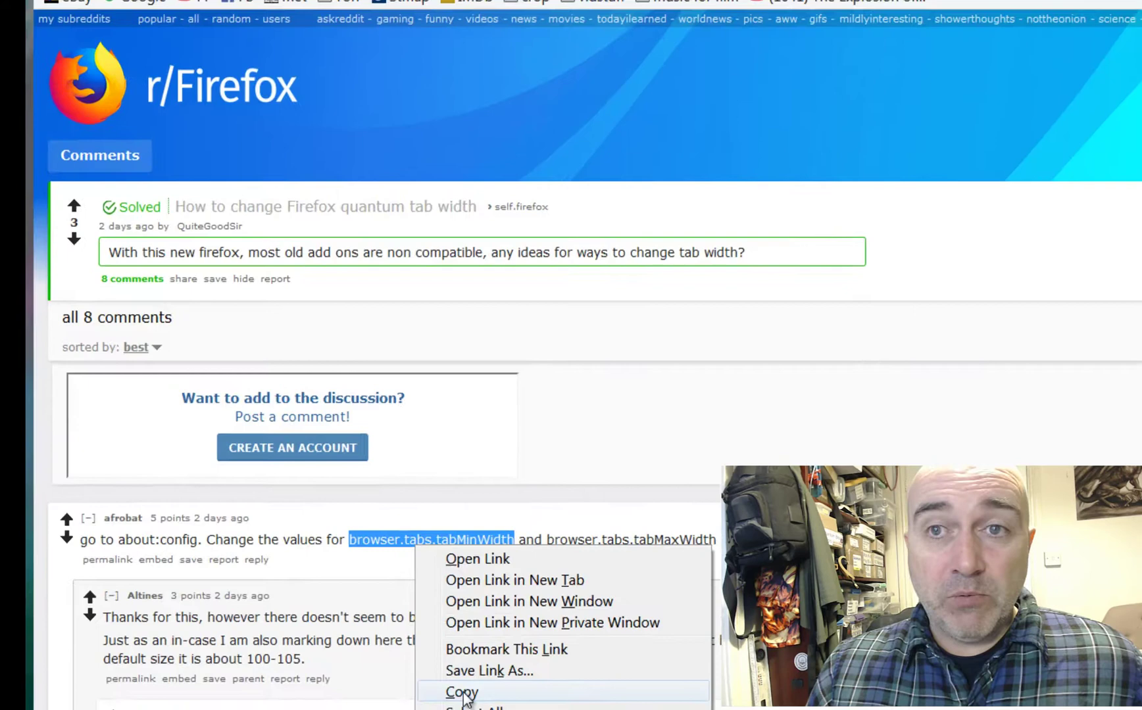
key("Escape")
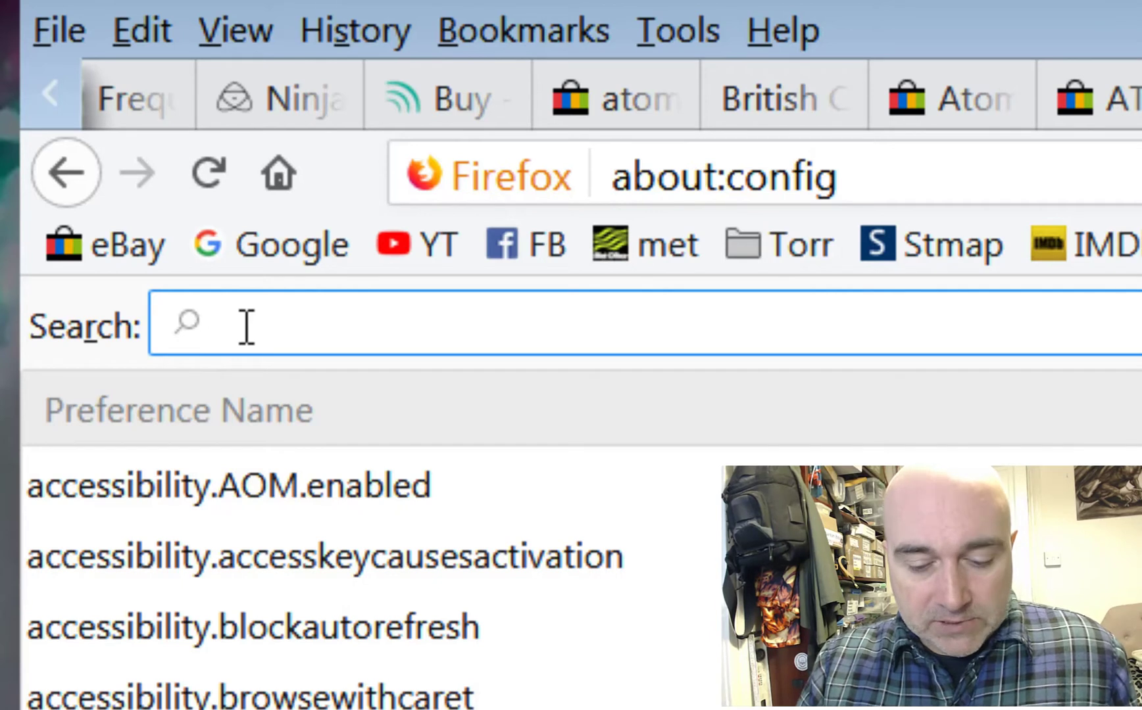
Step: Paste browser.tabs.tabMinWidth into the search box and select its row, showing value 76
type("browser.tabs.tabMinWidth")
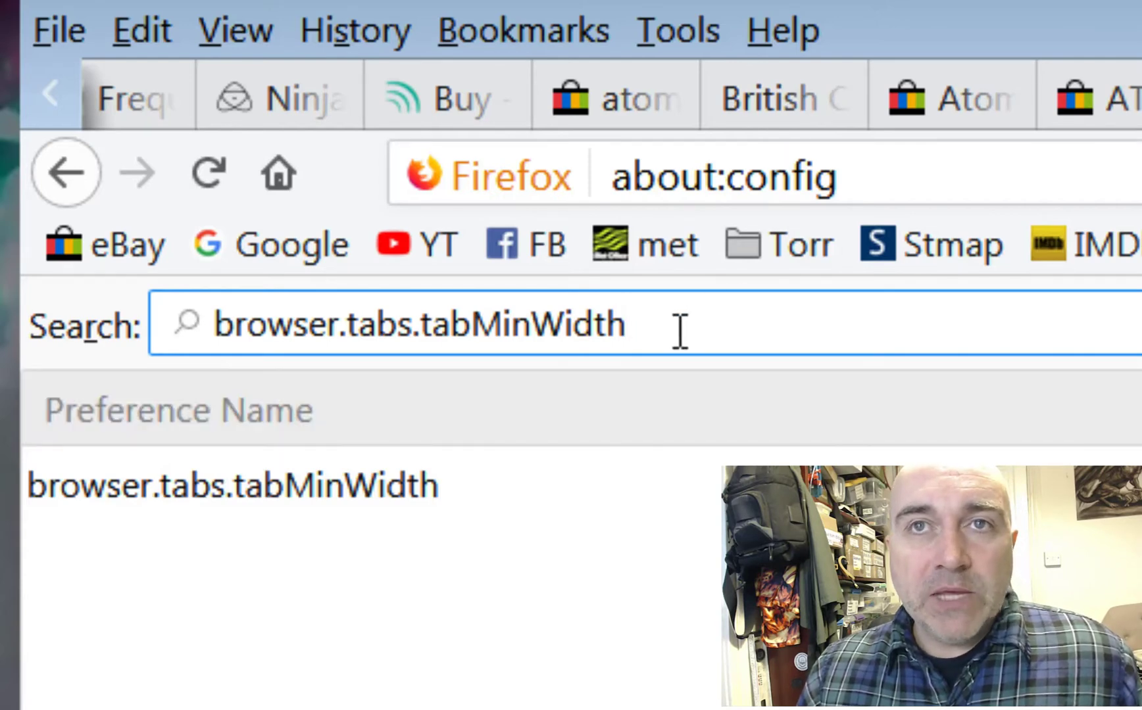
left_click(401, 463)
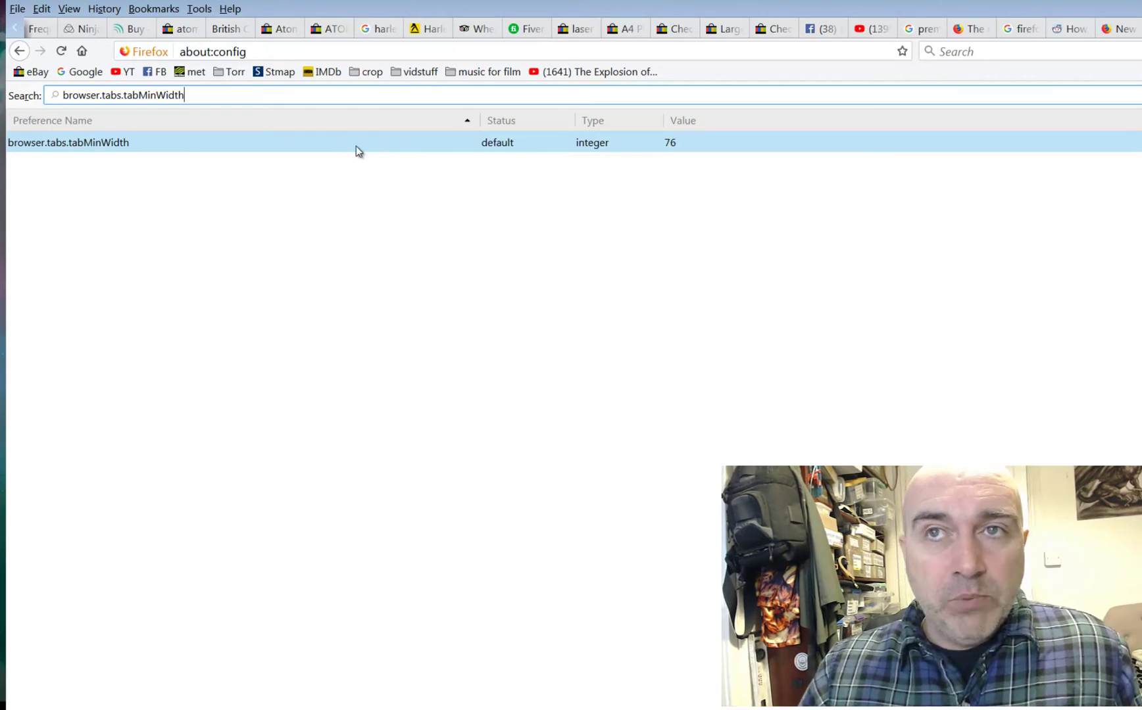
Step: Change browser.tabs.tabMinWidth to 100, then edit it again to 110
double_click(292, 145)
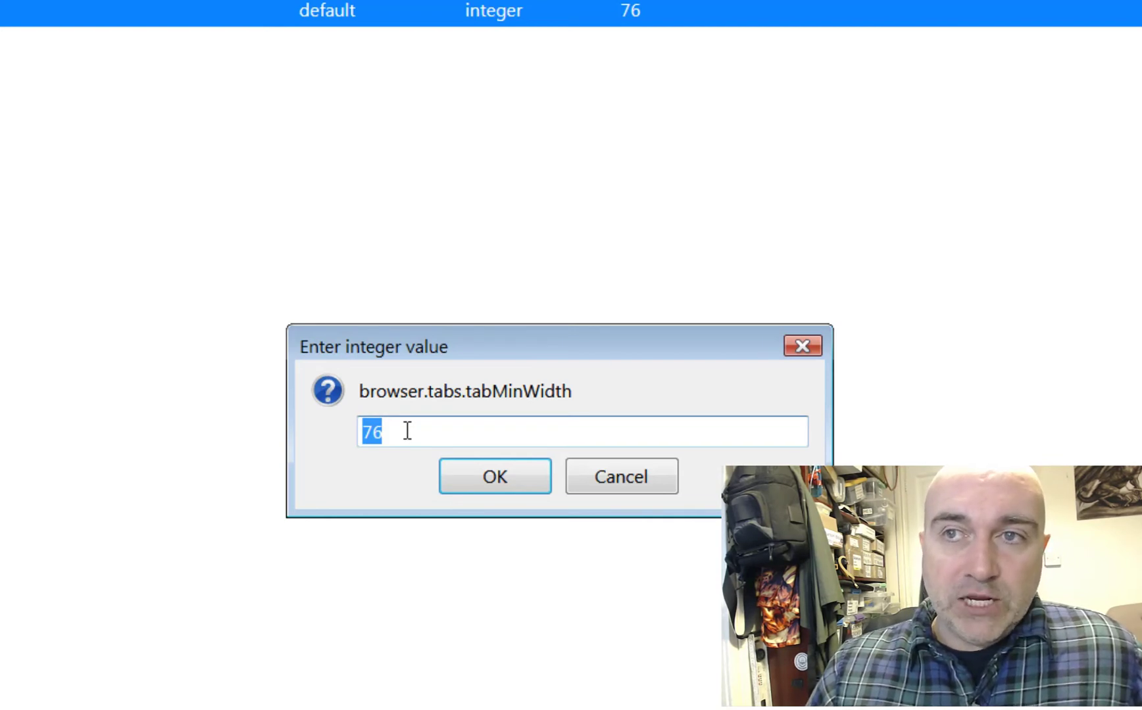
left_click_drag(426, 354, 870, 0)
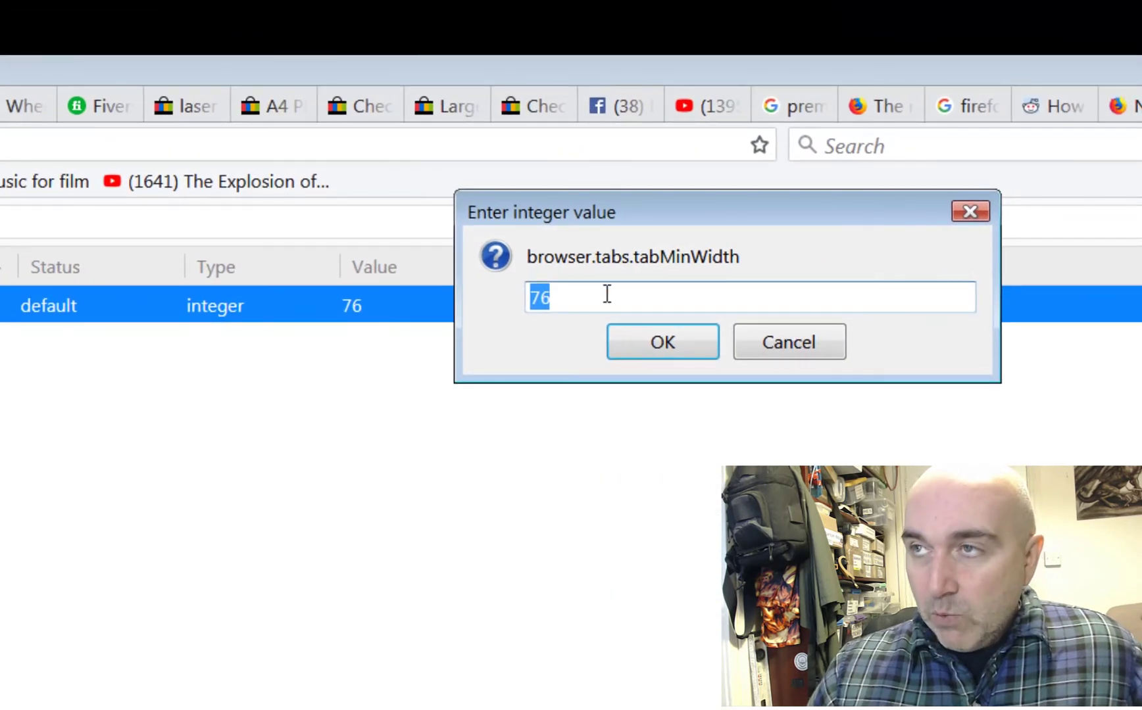
type("100")
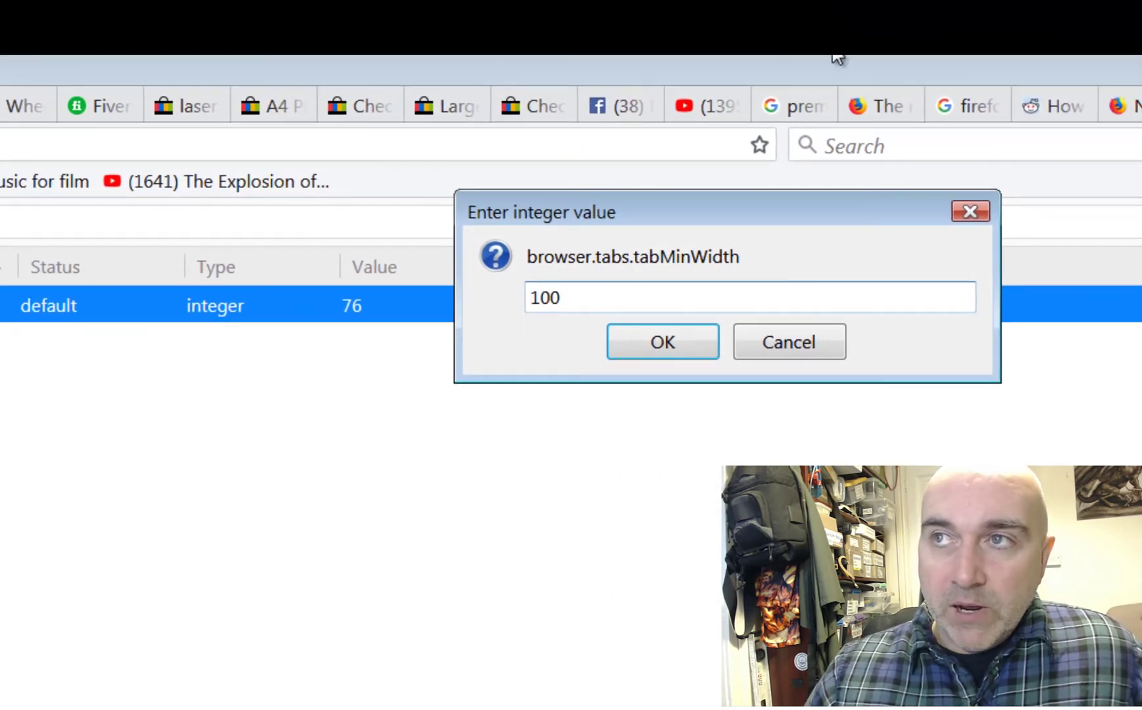
left_click(663, 344)
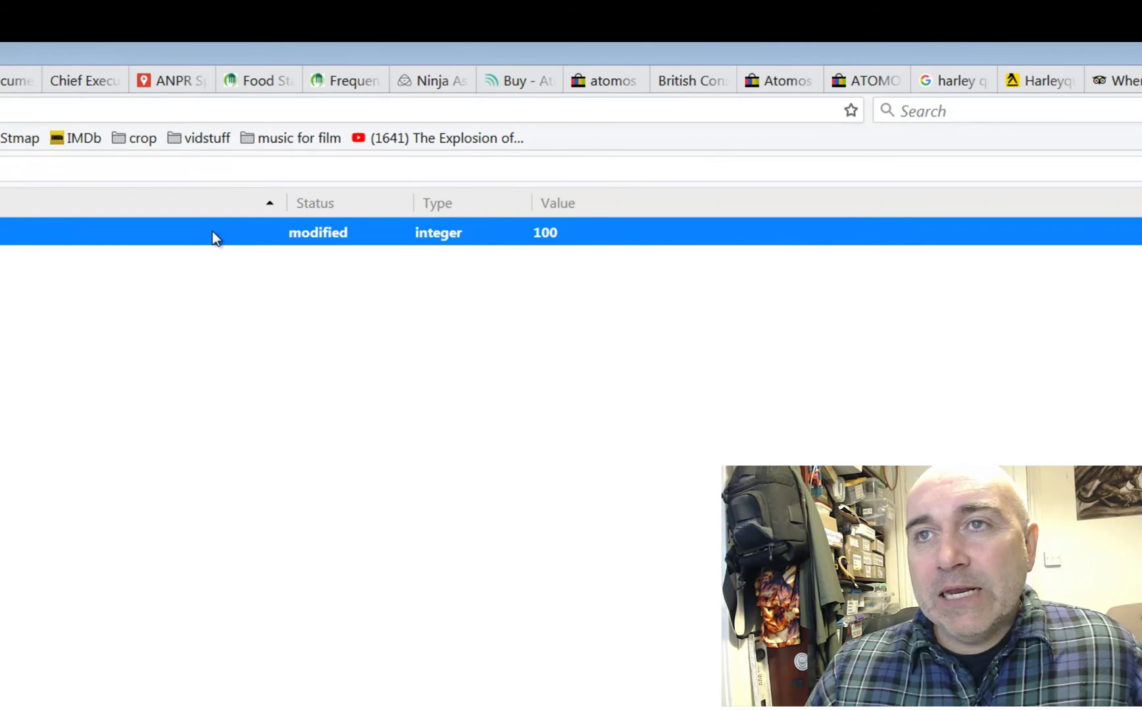
double_click(214, 234)
type("110")
key("Return")
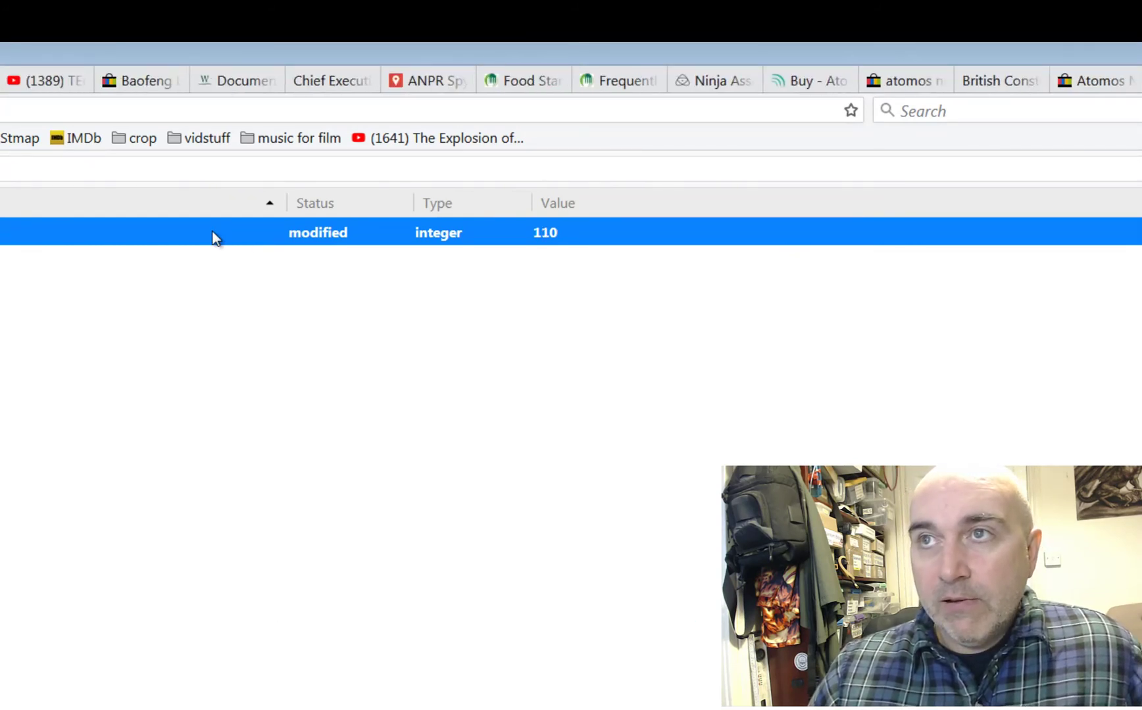